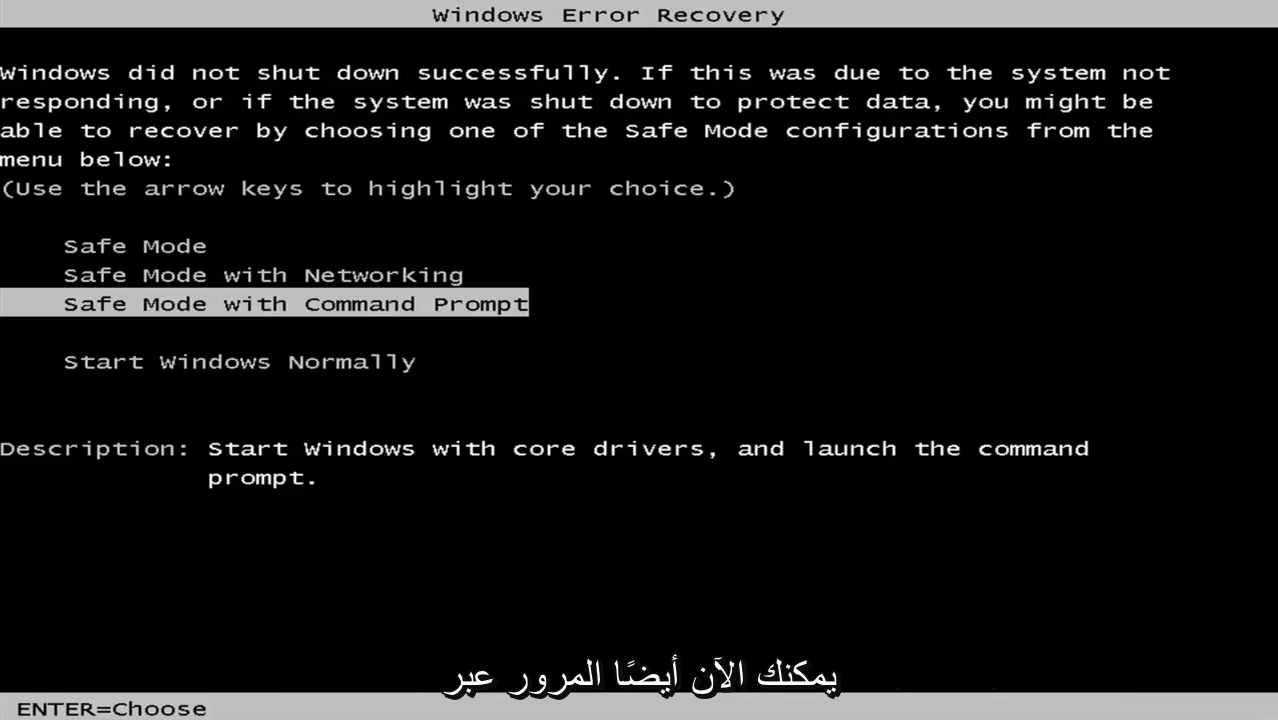
- Boot Windows 7 into Safe Mode with Networking from the Windows Error Recovery menu
key(Up)
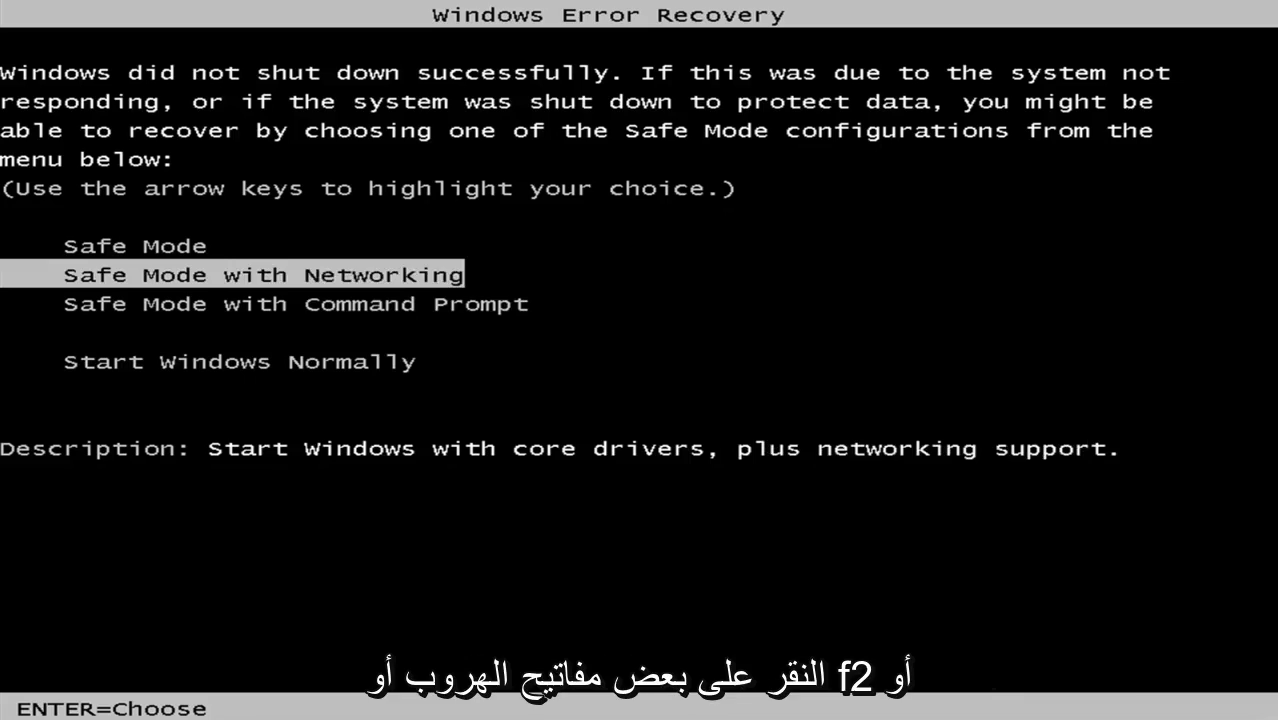
key(Up)
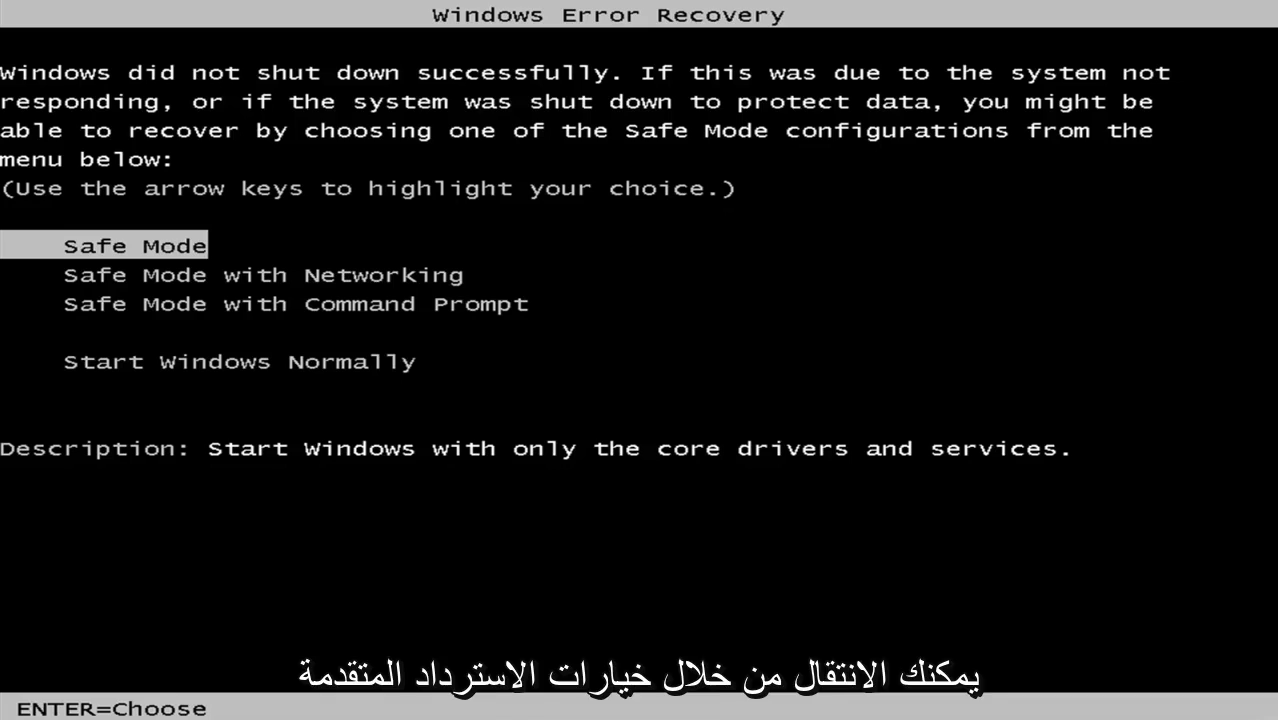
key(Down)
key(Down)
key(Up)
key(Up)
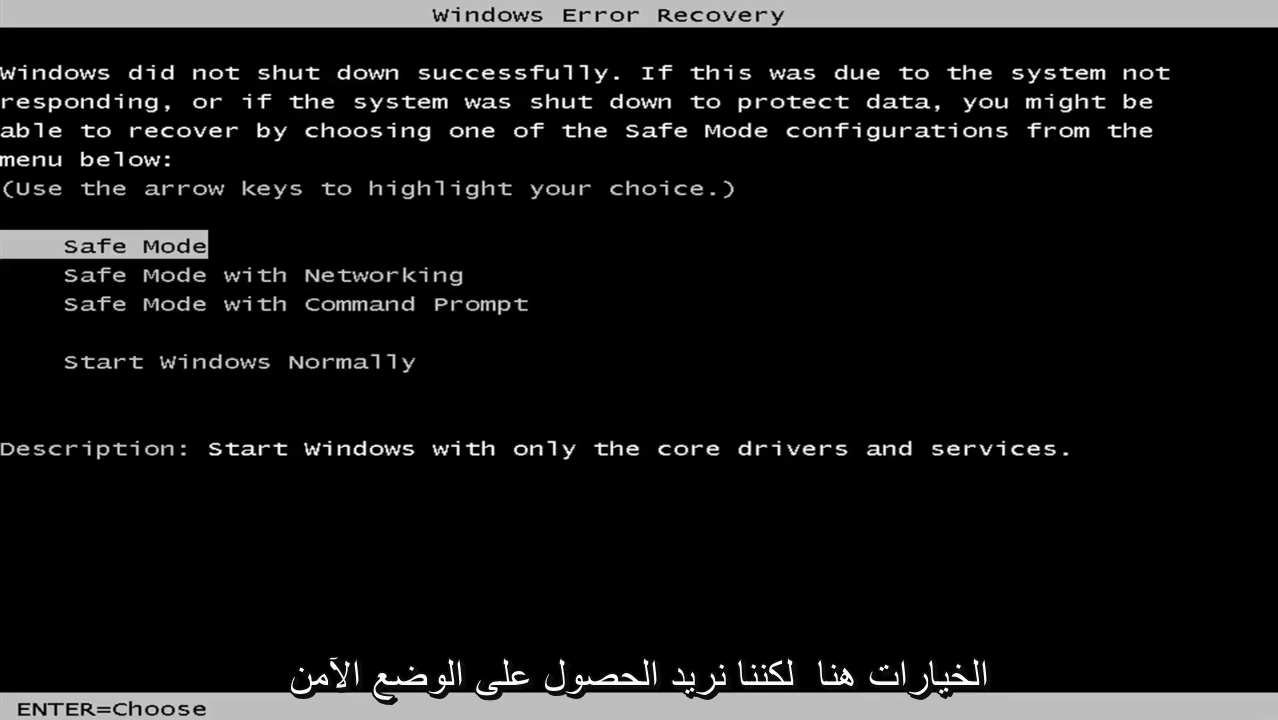
key(Down)
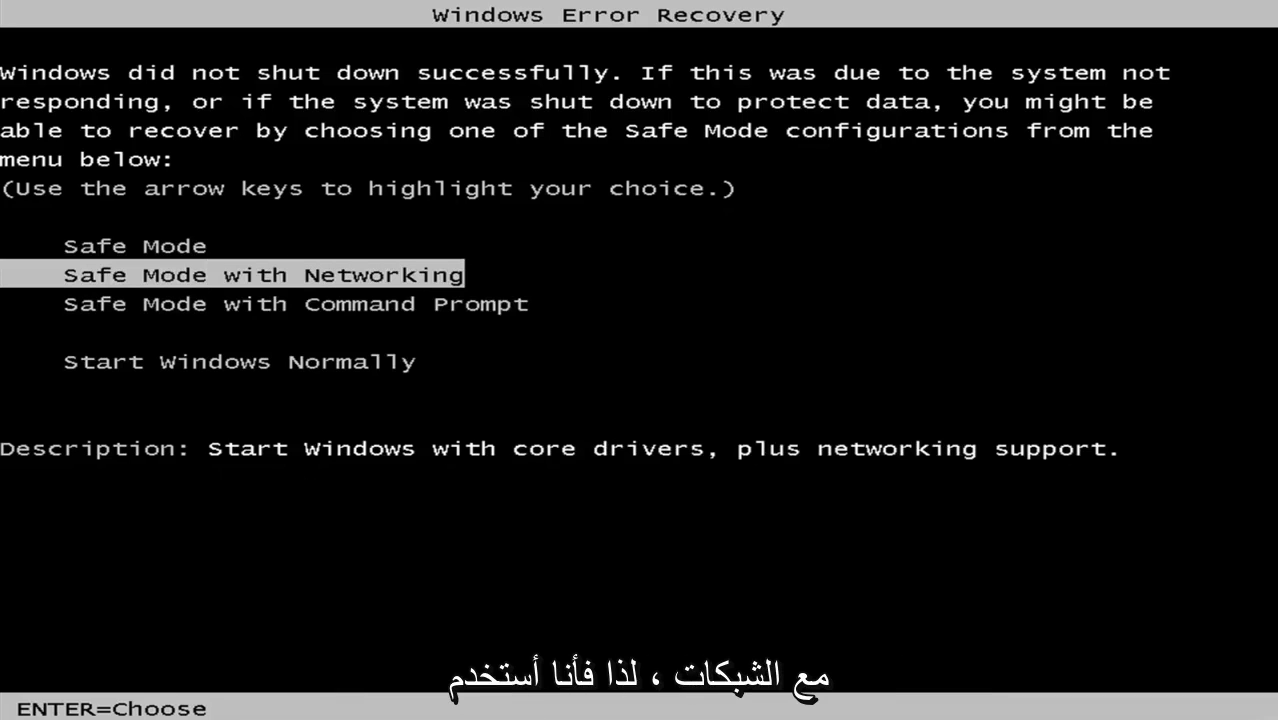
key(Up)
key(Down)
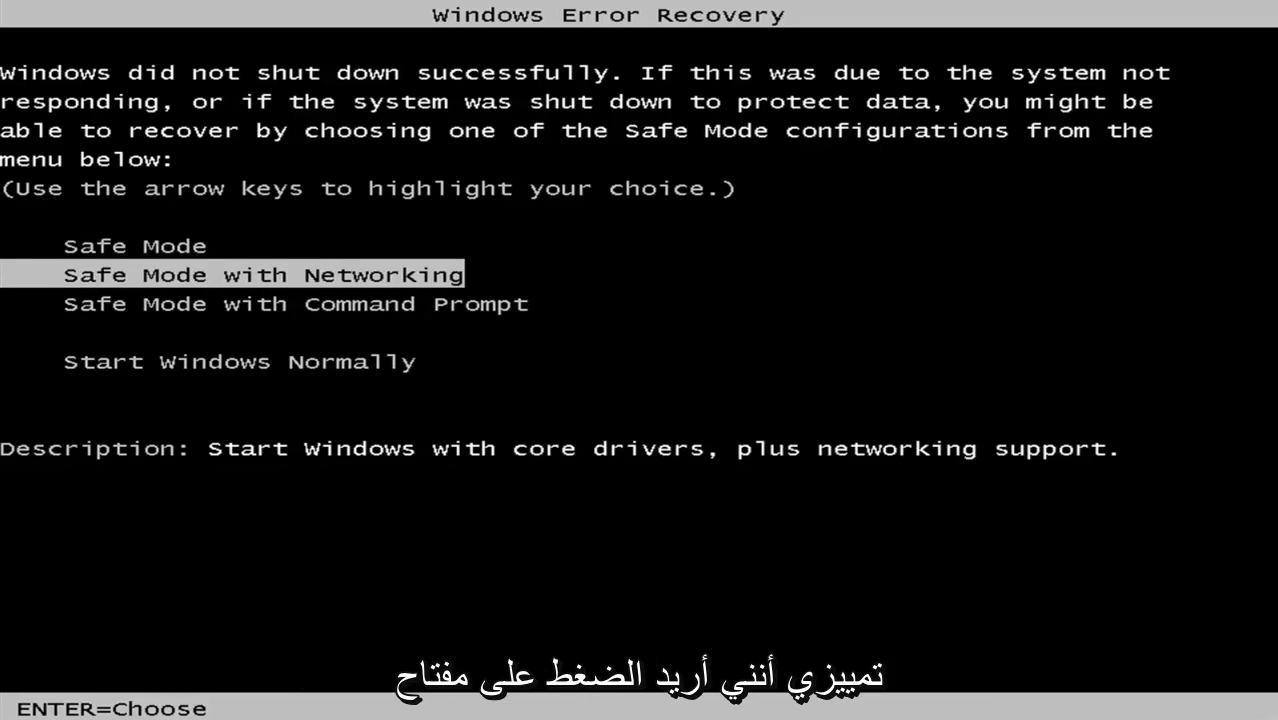
key(Return)
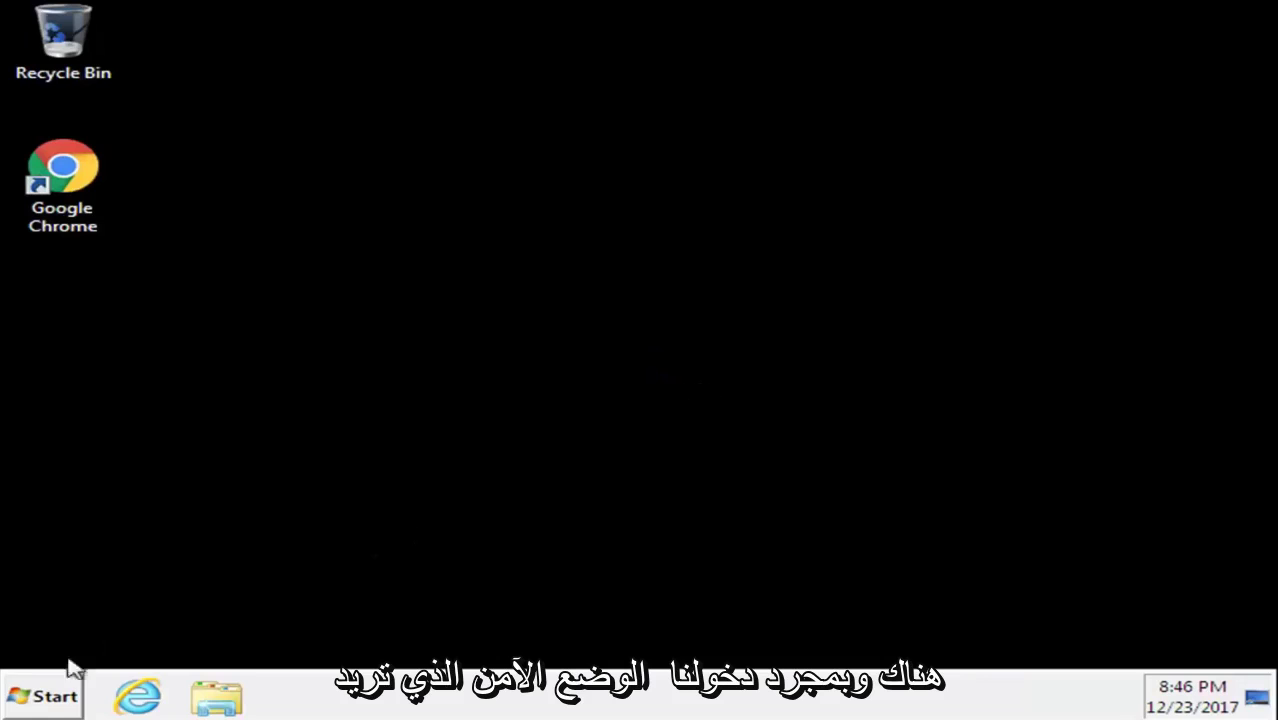
- Search the Start menu for 'system res' to find System Restore
click(38, 697)
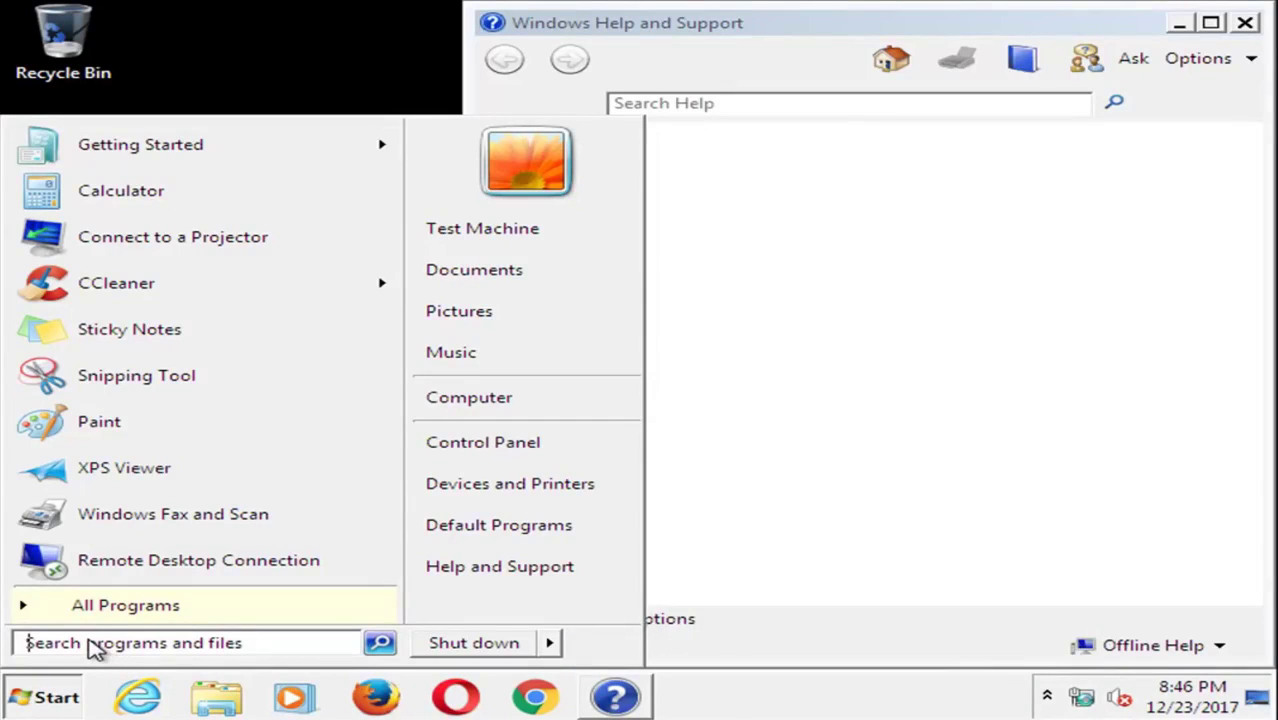
text(system)
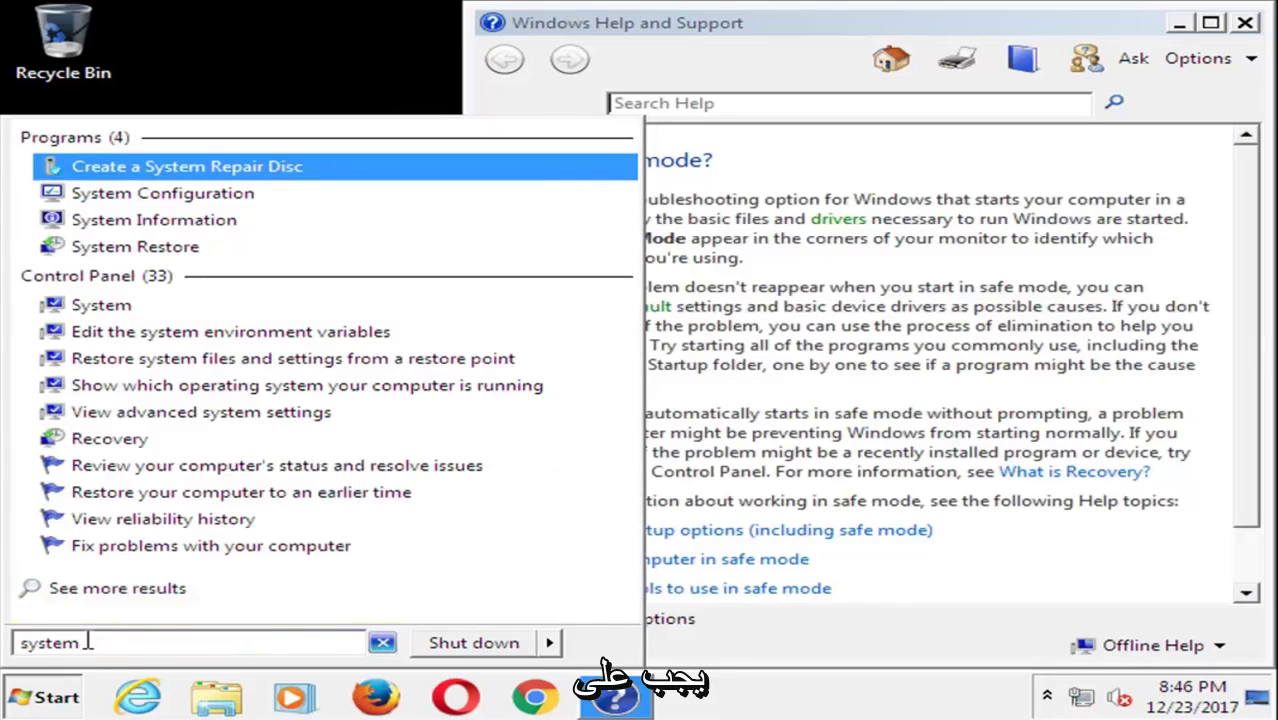
text( res)
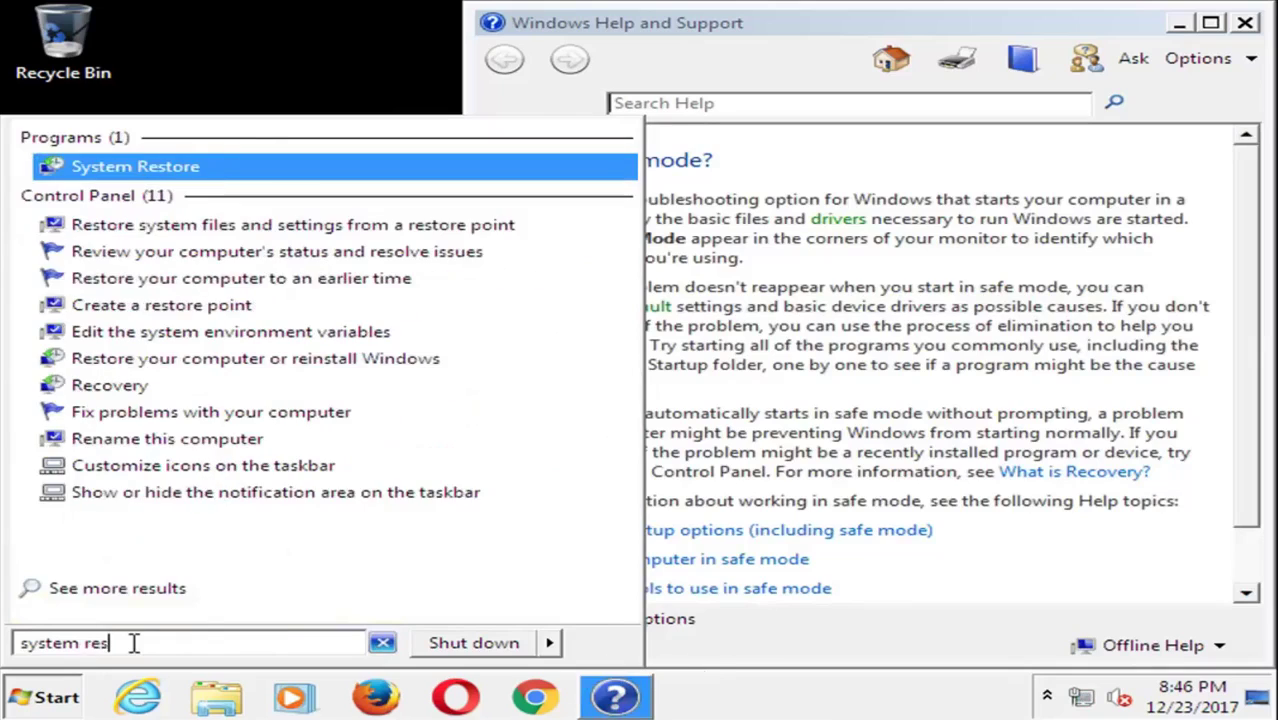
- Launch System Restore and confirm the 10/28/2017 'Installed VMware Tools' restore point
click(93, 172)
click(1245, 23)
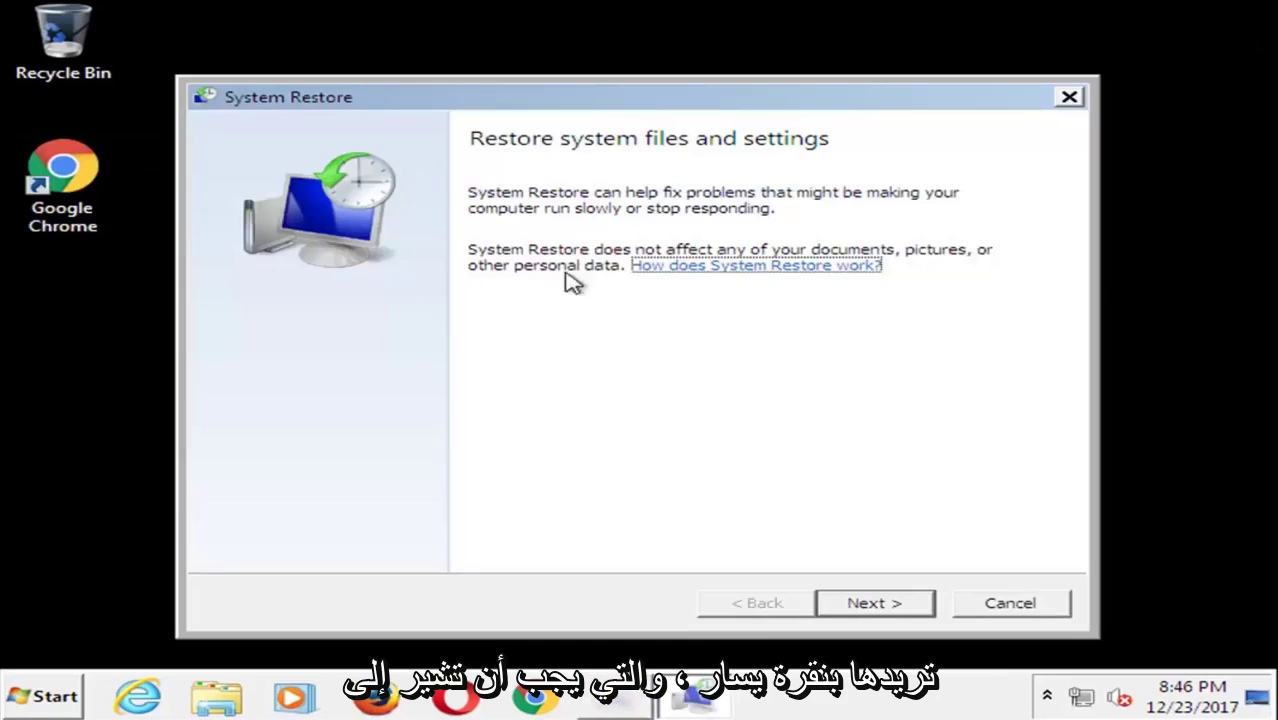
drag(491, 95, 528, 73)
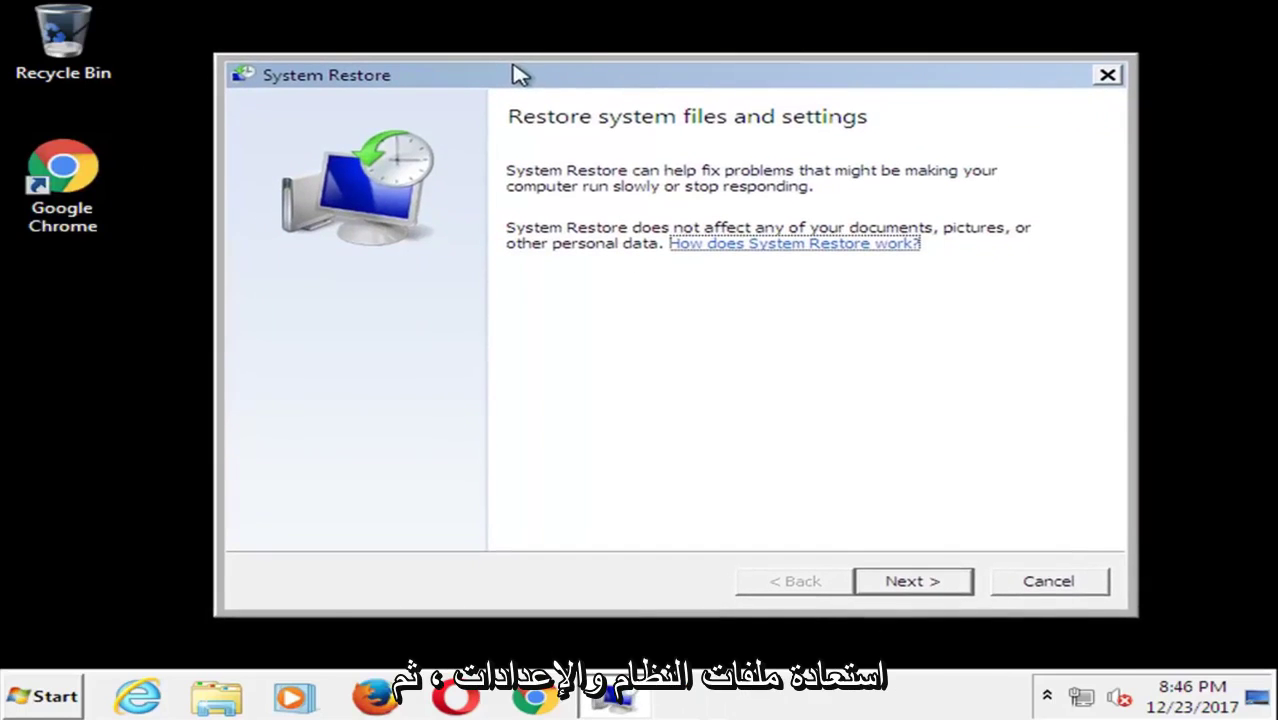
click(893, 586)
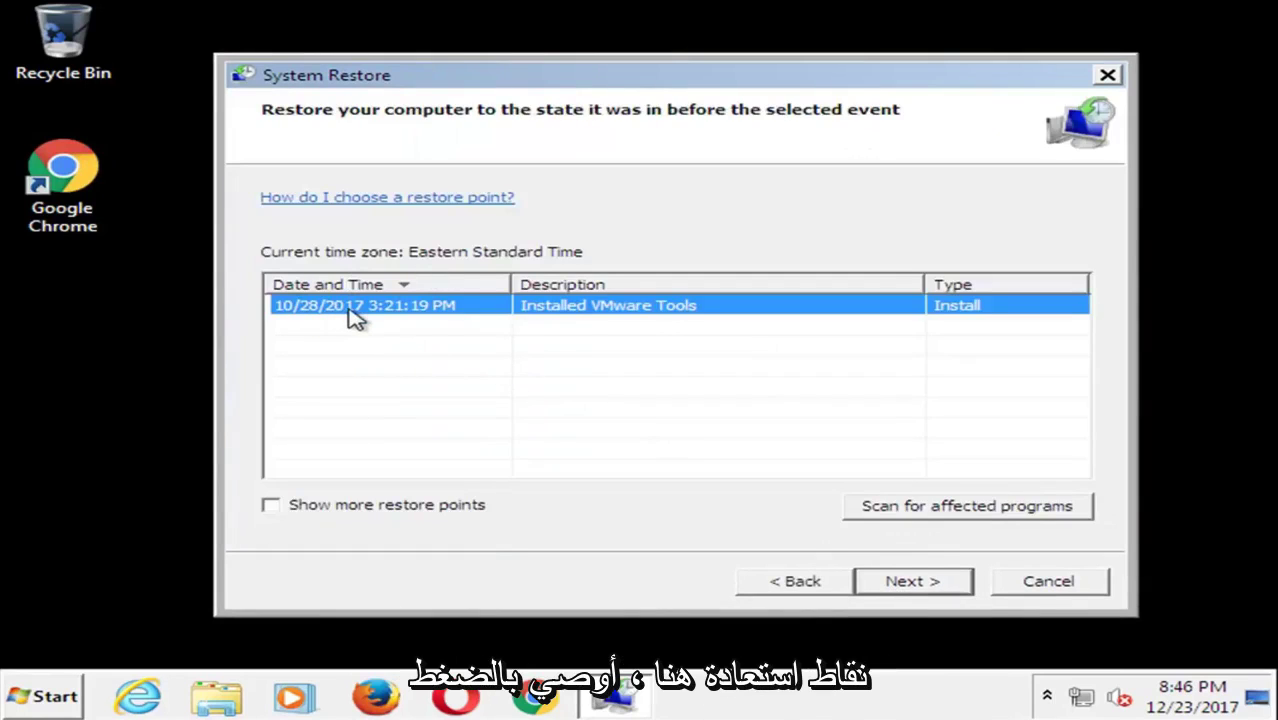
click(910, 585)
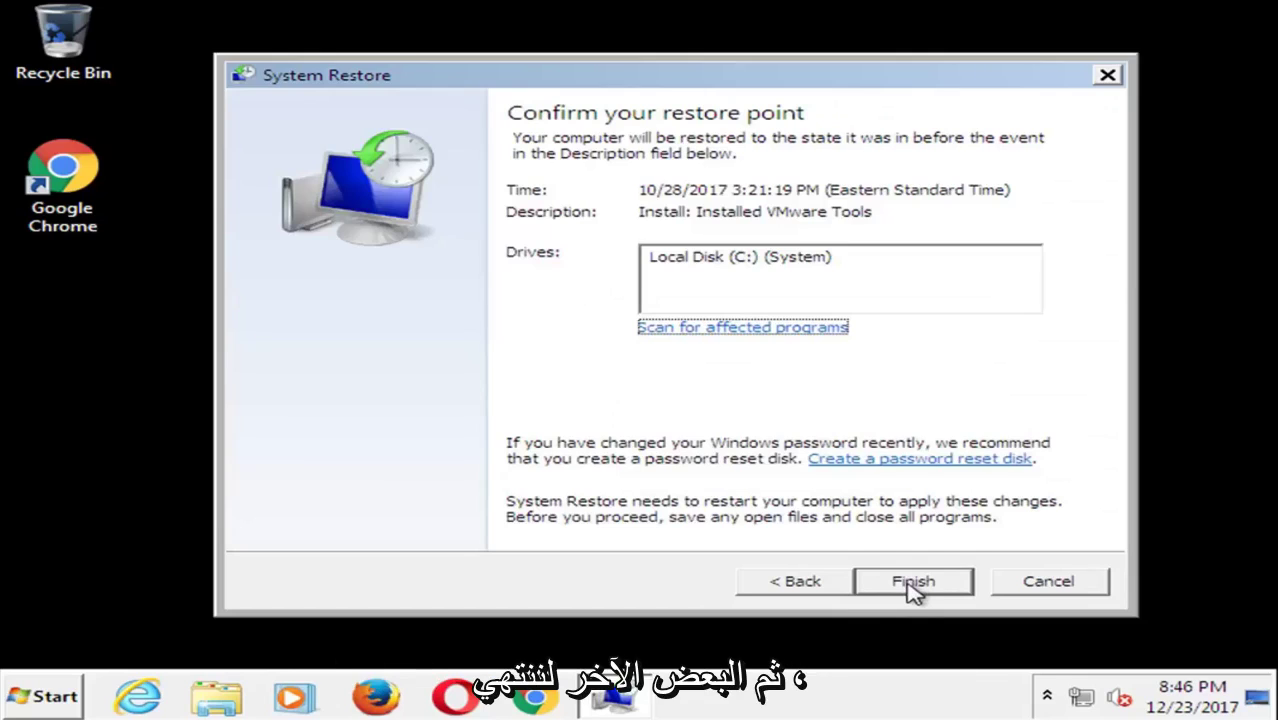
click(913, 591)
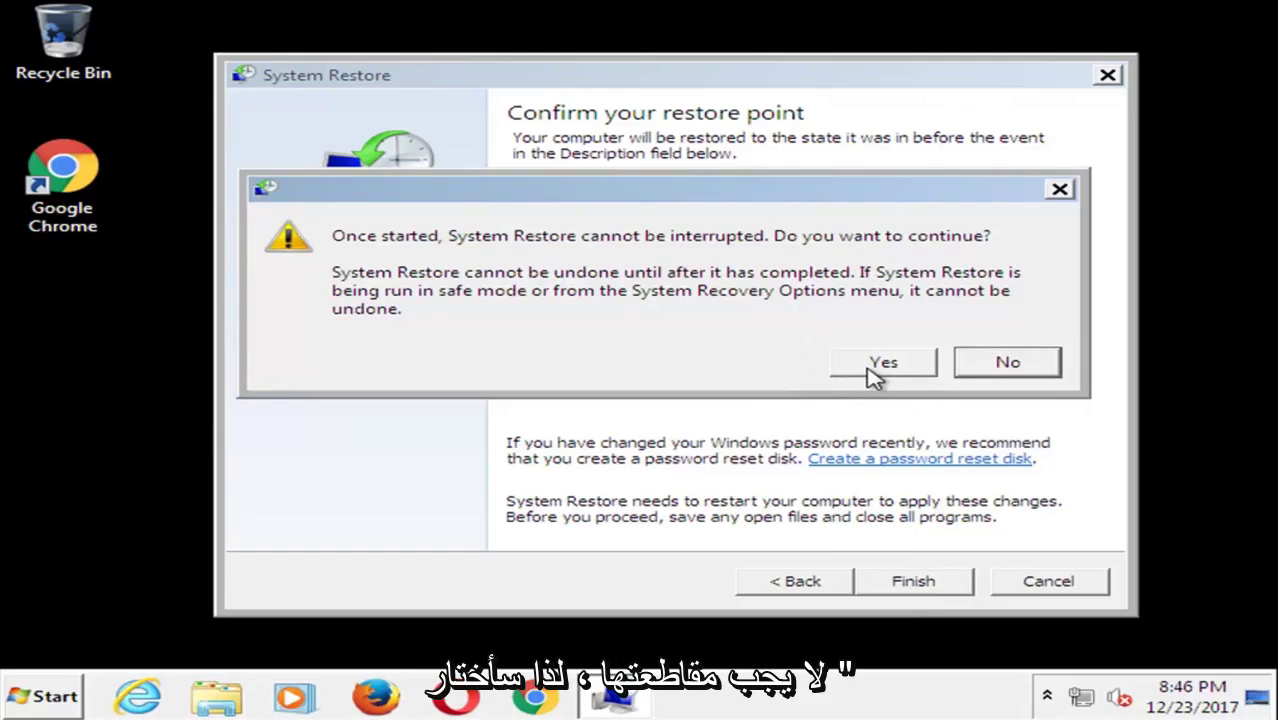
- Accept the warning so System Restore begins restoring and restarting the computer
click(878, 366)
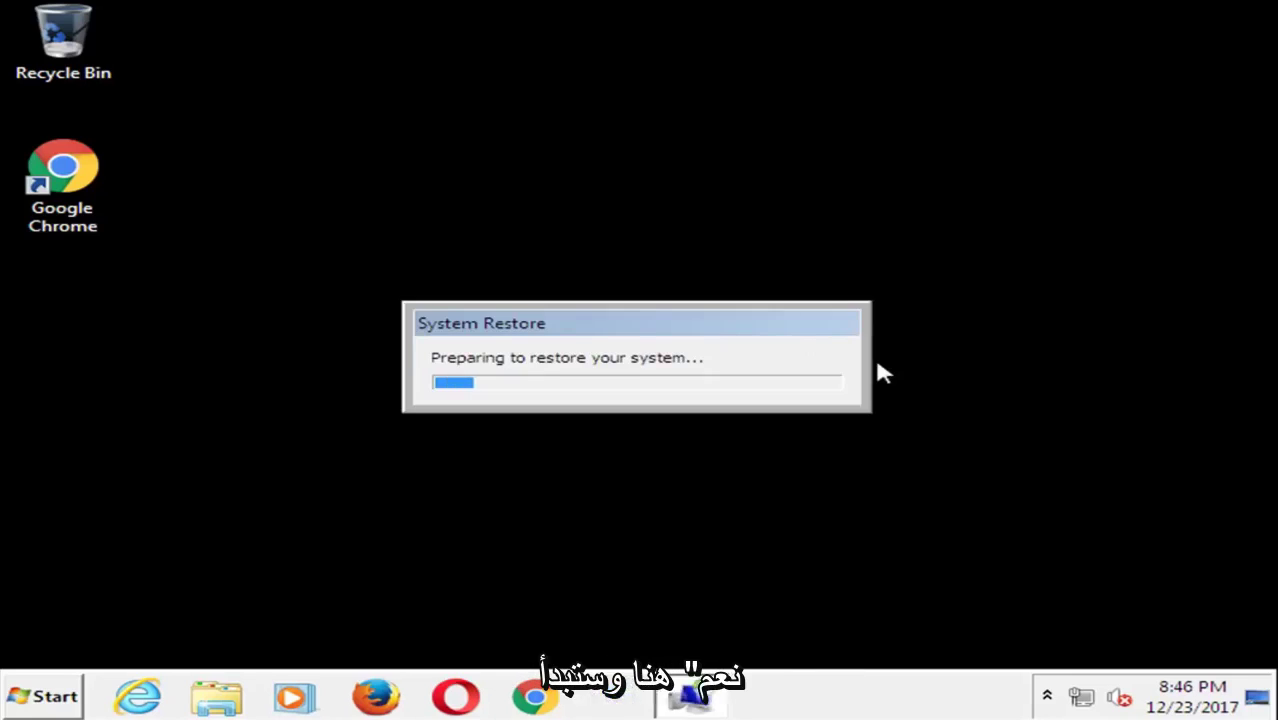